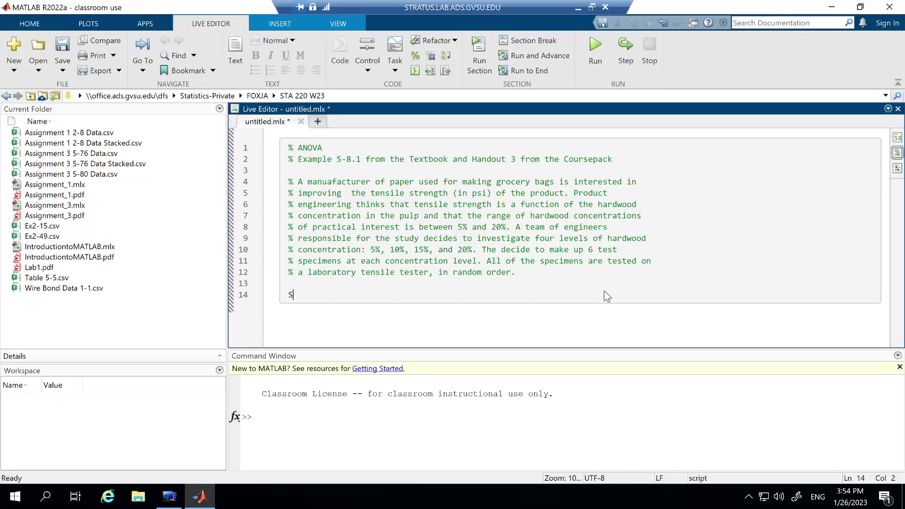
Load 'Table 5-5.csv' into Strength with readtable and run it, giving a 6x4 table HC5_–HC20_
{"action": "type", "text": "Strength = readtable('Table 5-5.csv')"}
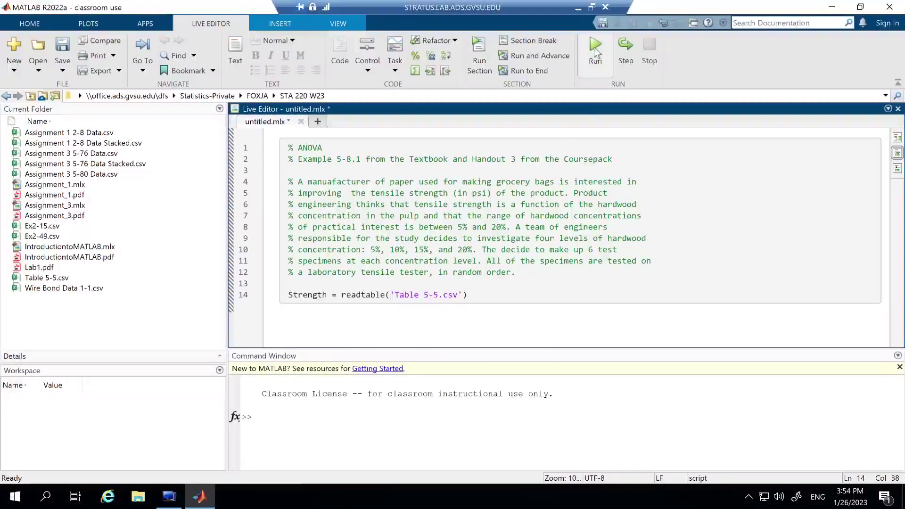
{"action": "left_click", "coordinate": [595, 52]}
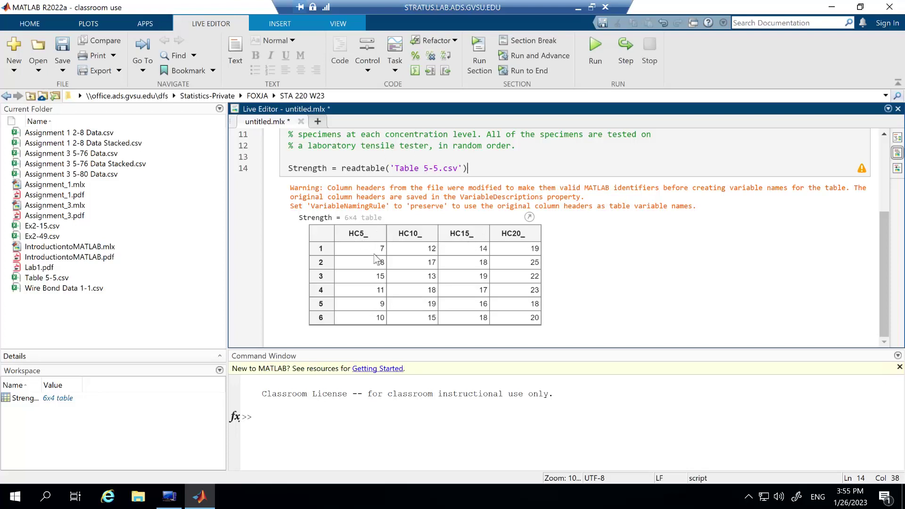
{"action": "left_click", "coordinate": [476, 166]}
Add StrengthMatrix = Strength{:, :} on line 15 and run it to get a 6x4 double matrix
{"action": "key", "text": "Return"}
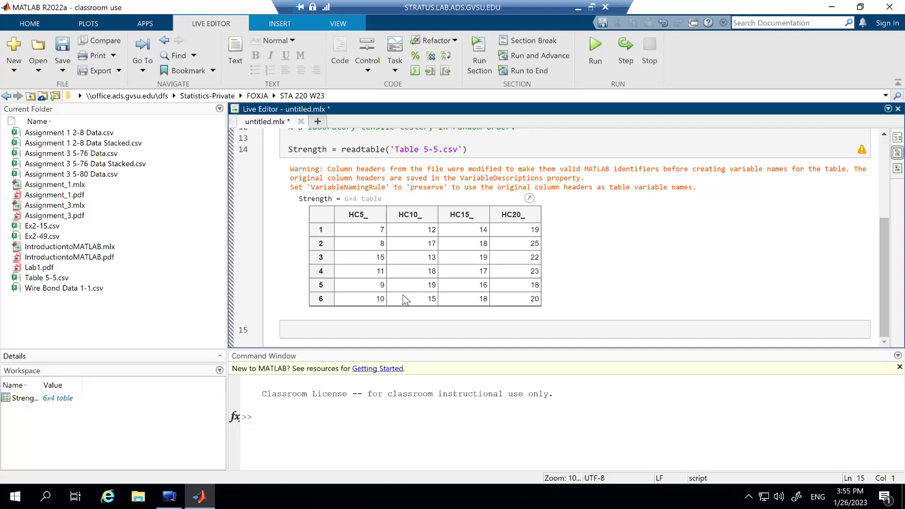
{"action": "type", "text": "StrengthMatrix = Strength"}
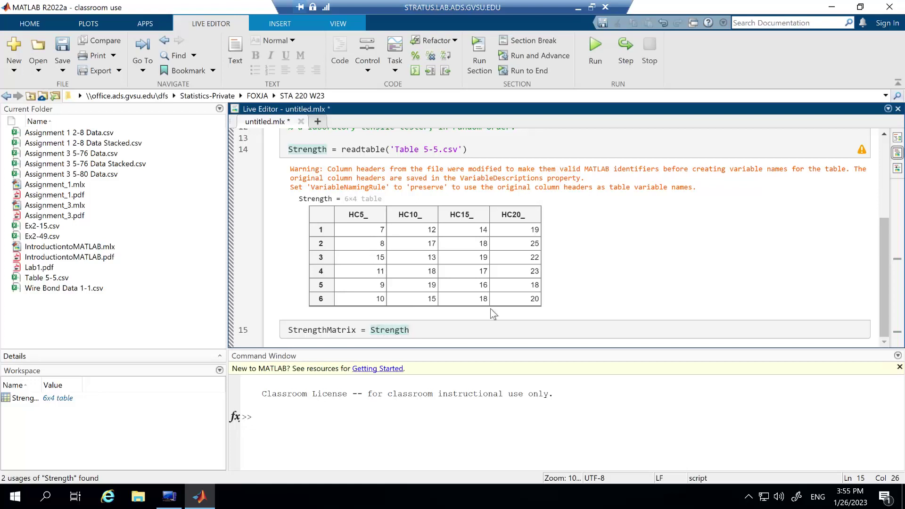
{"action": "type", "text": "}"}
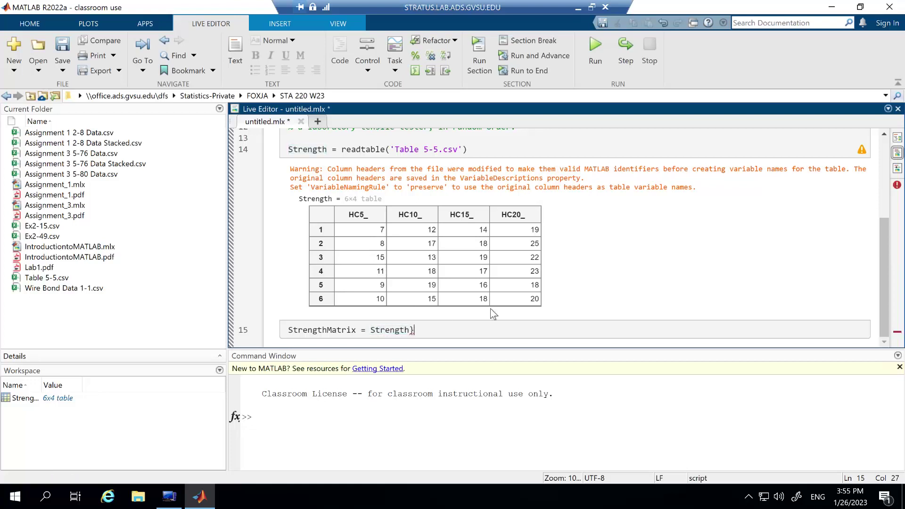
{"action": "key", "text": "BackSpace"}
{"action": "type", "text": "{"}
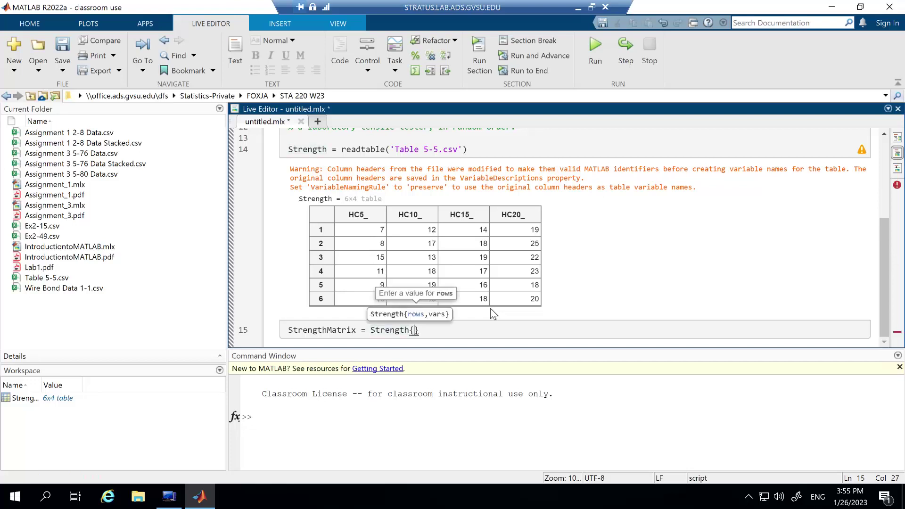
{"action": "type", "text": ":, :"}
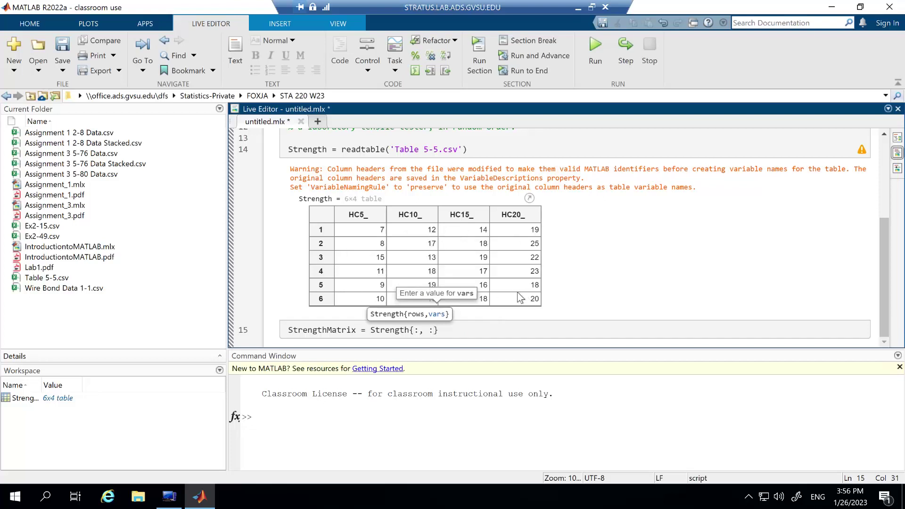
{"action": "left_click", "coordinate": [445, 333]}
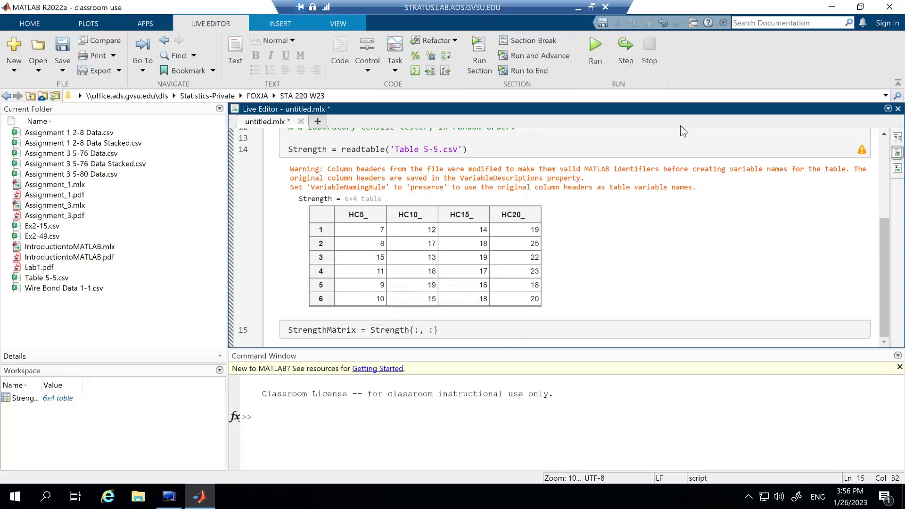
{"action": "left_click", "coordinate": [595, 46]}
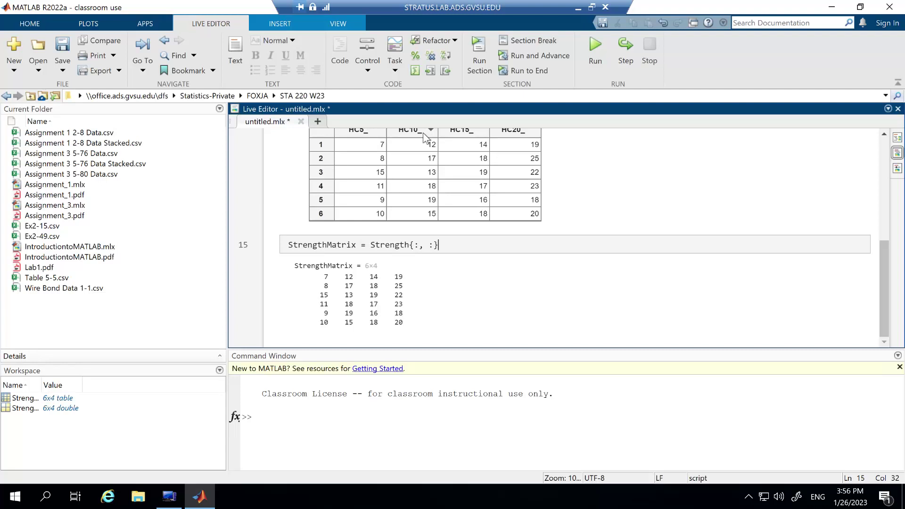
{"action": "key", "text": "Return"}
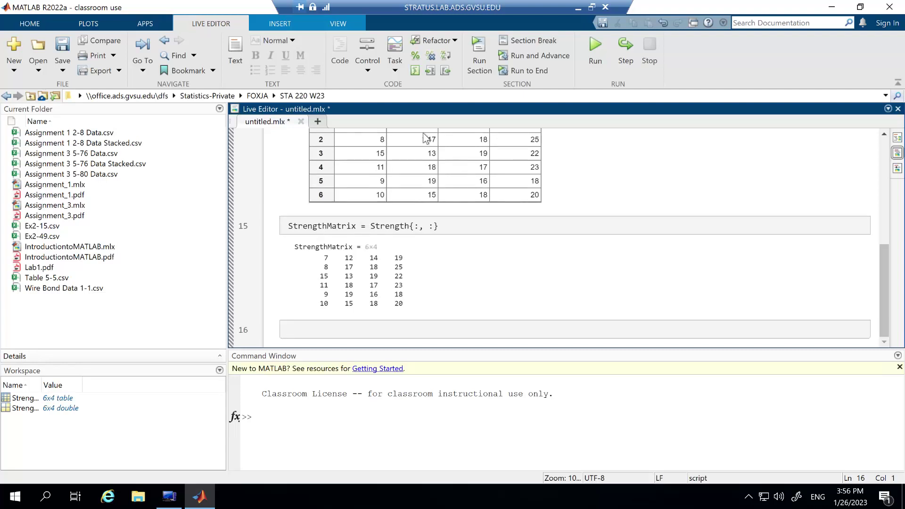
Define Treatments = {'5%', '10%', '15%', '20%'} on line 16 and run the script
{"action": "type", "text": "Treatments = {'5%', '10%', '15%', '20%'"}
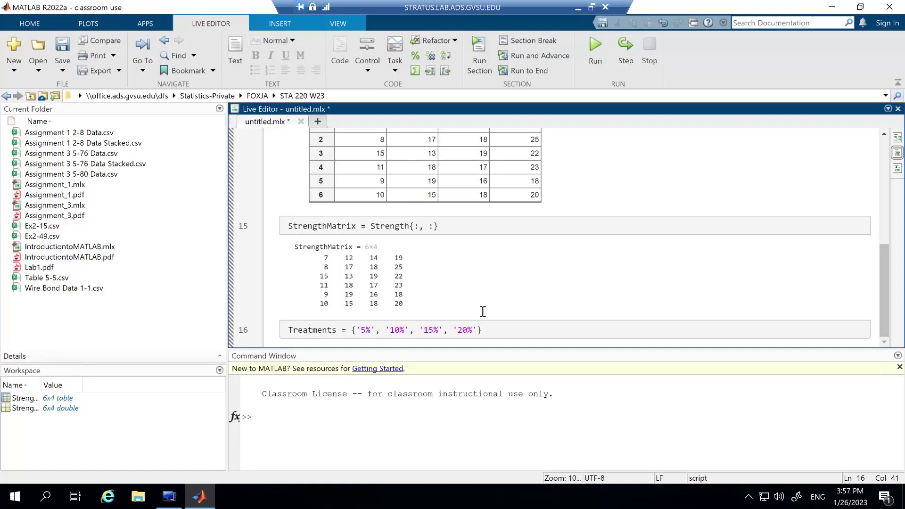
{"action": "left_click", "coordinate": [595, 43]}
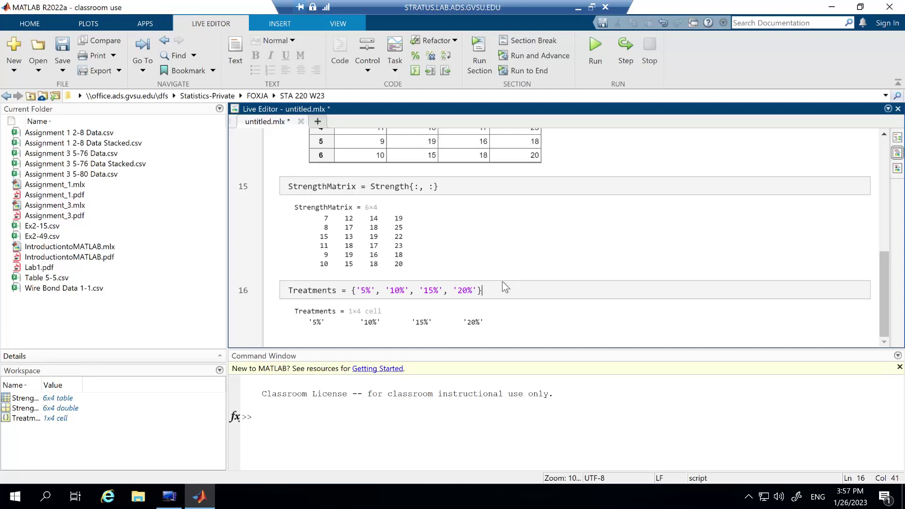
Write anova1(StrengthMatrix, Treatments) on line 17 using name autocompletion
{"action": "key", "text": "Return"}
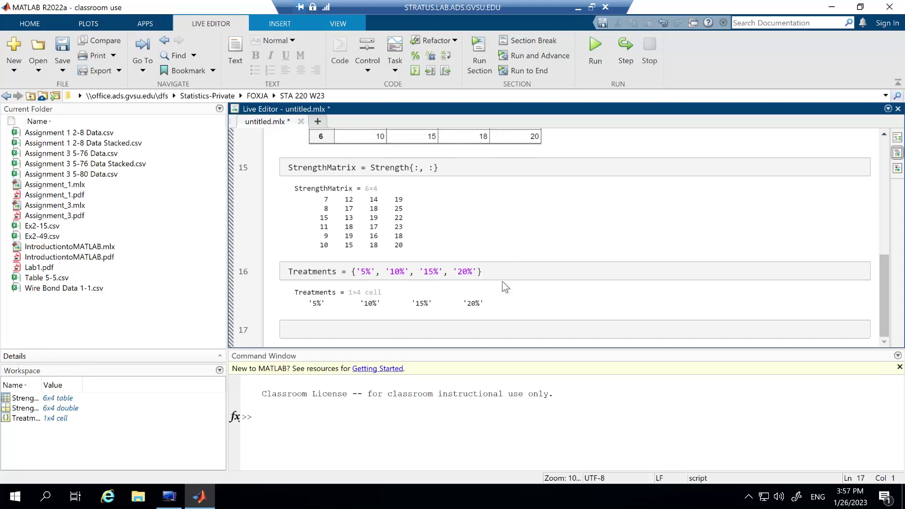
{"action": "type", "text": "anova1("}
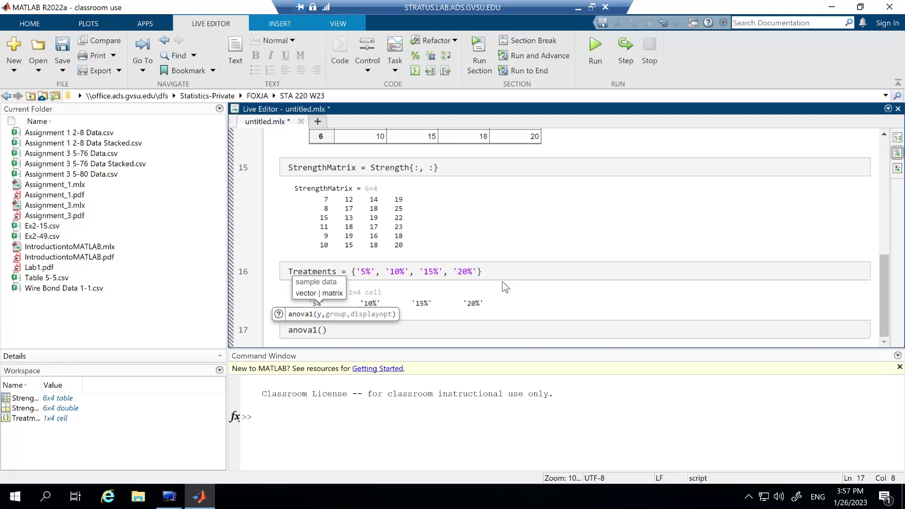
{"action": "type", "text": "StrengthMatrix"}
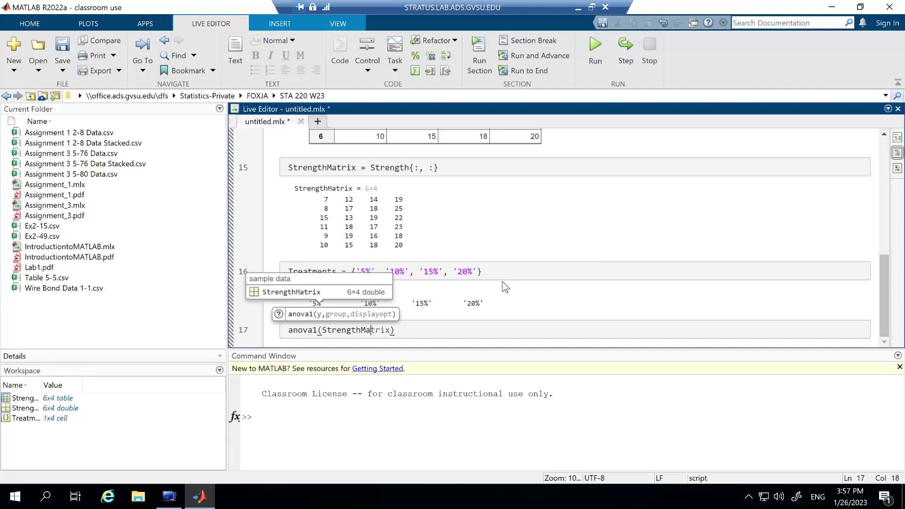
{"action": "key", "text": "Tab"}
{"action": "type", "text": ","}
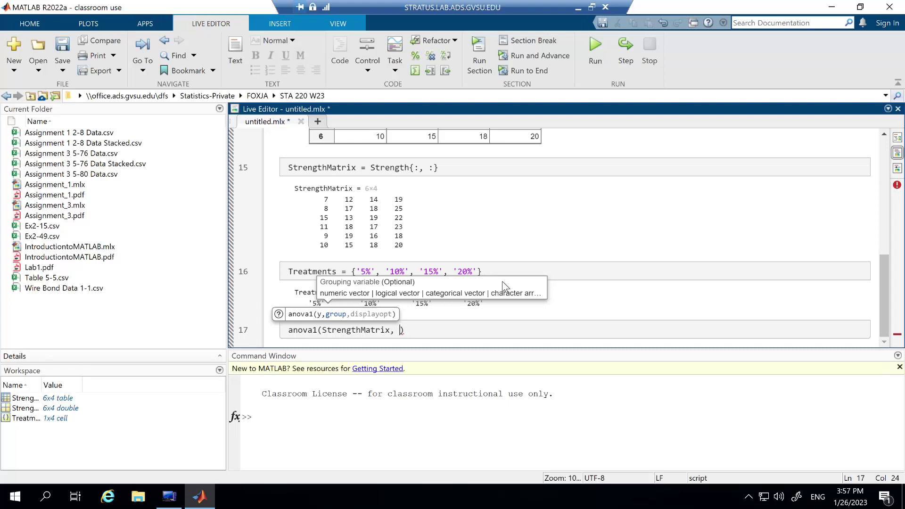
{"action": "type", "text": "Treat"}
{"action": "key", "text": "Tab"}
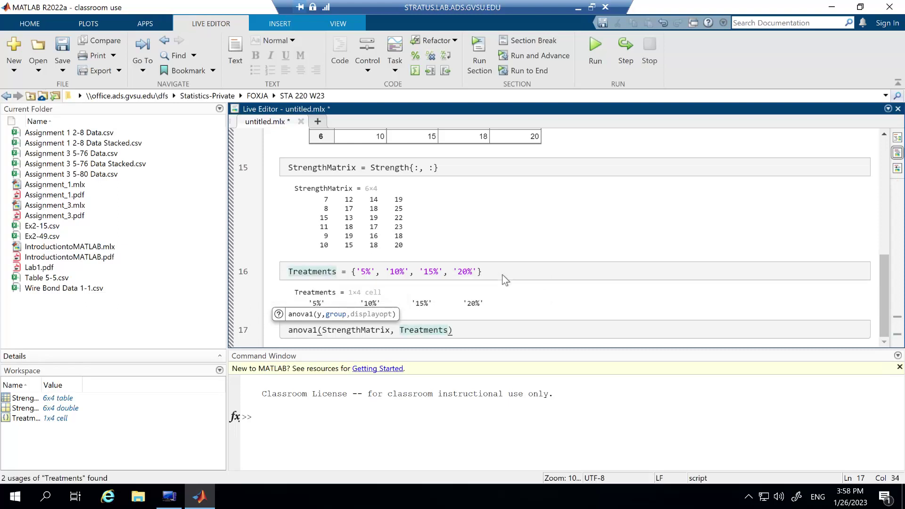
Run the script to produce the ANOVA table (F = 19.61) and notched box plots
{"action": "left_click", "coordinate": [595, 51]}
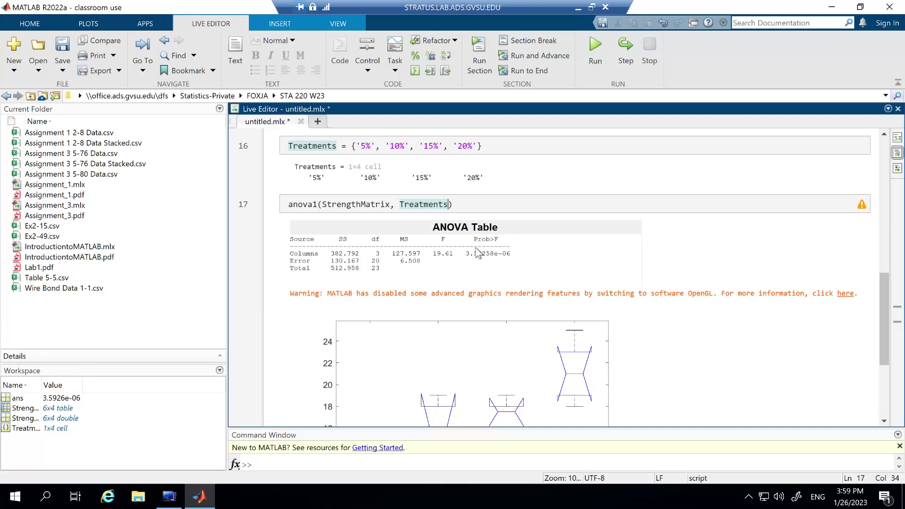
{"action": "scroll", "coordinate": [479, 271], "scroll_direction": "down", "scroll_amount": 5}
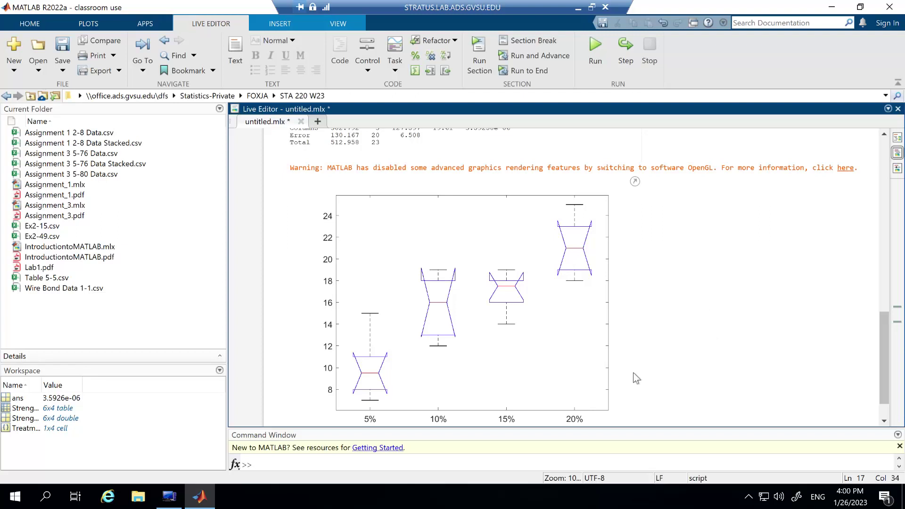
{"action": "scroll", "coordinate": [551, 355], "scroll_direction": "down", "scroll_amount": 2}
{"action": "scroll", "coordinate": [513, 360], "scroll_direction": "up", "scroll_amount": 5}
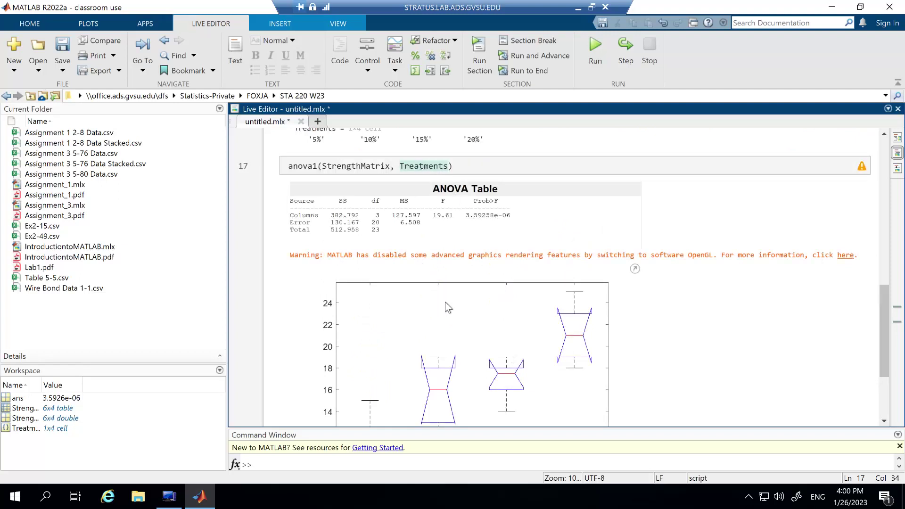
{"action": "scroll", "coordinate": [446, 305], "scroll_direction": "down", "scroll_amount": 3}
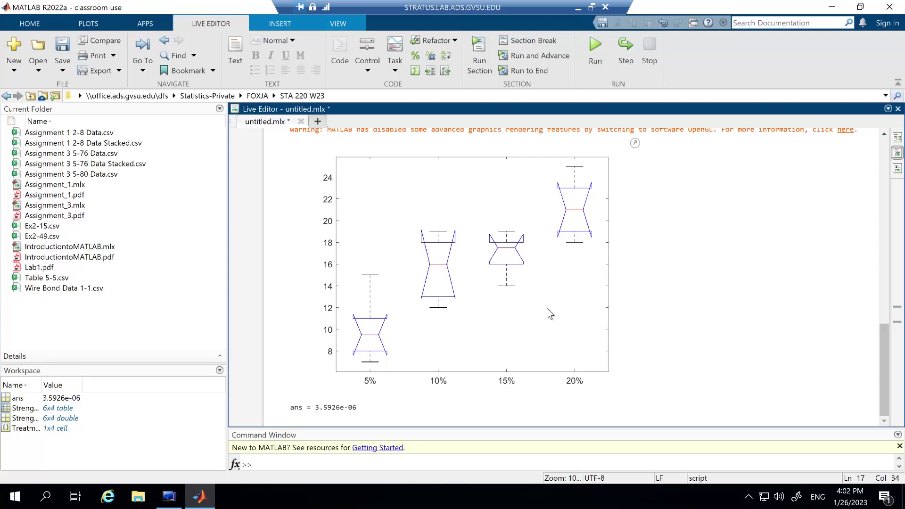
{"action": "scroll", "coordinate": [547, 309], "scroll_direction": "up", "scroll_amount": 2}
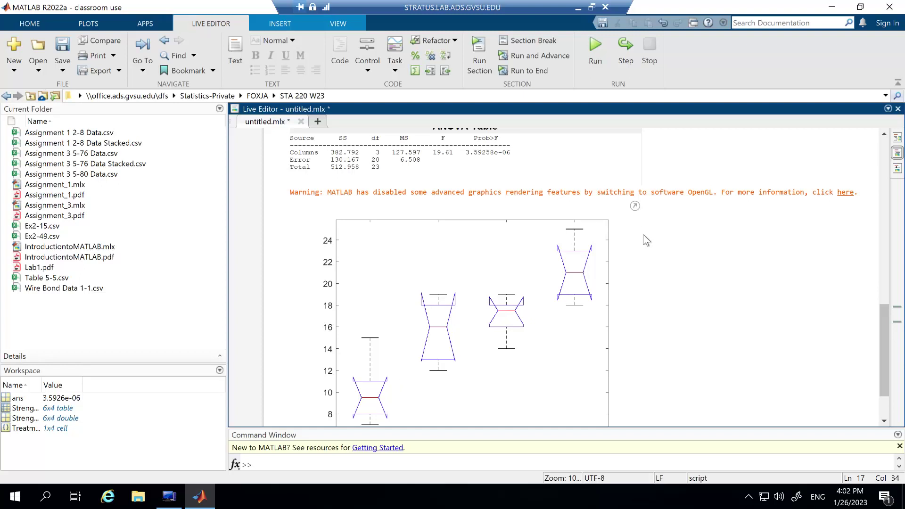
{"action": "scroll", "coordinate": [649, 245], "scroll_direction": "down", "scroll_amount": 3}
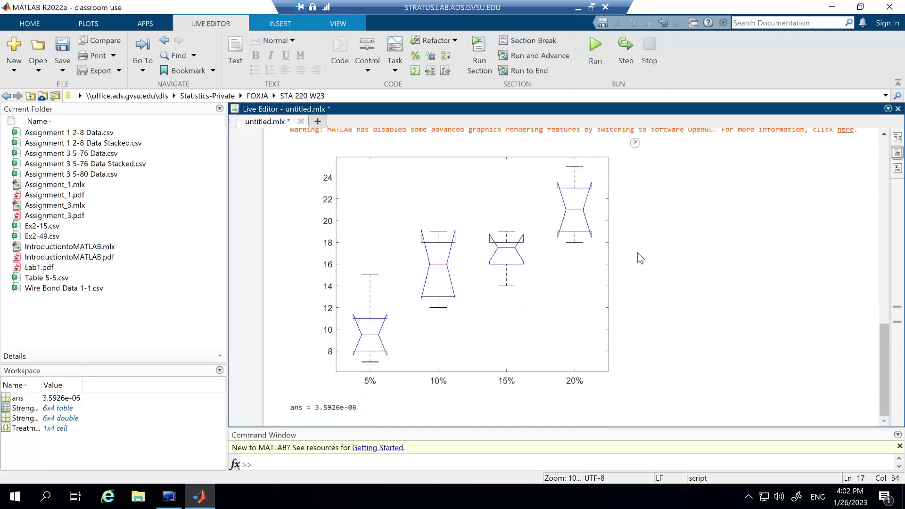